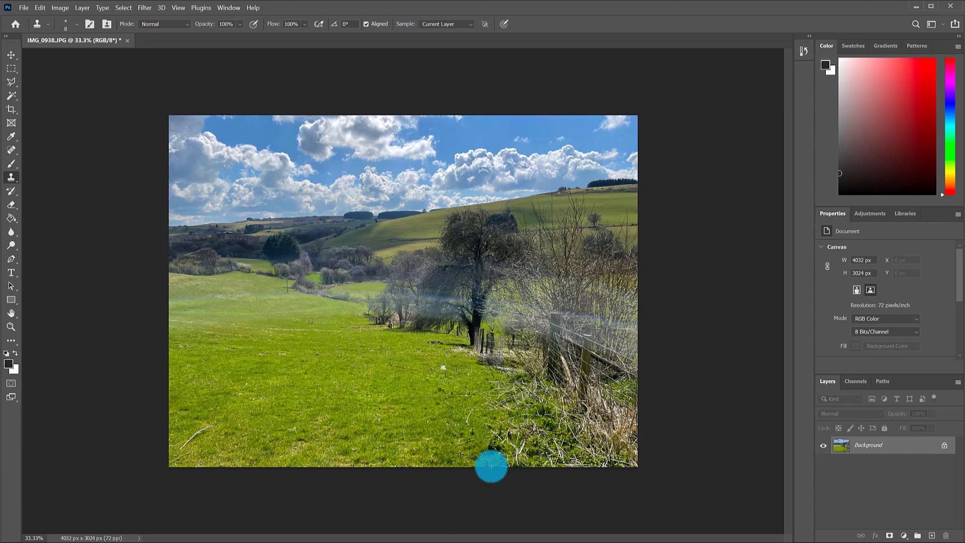
- Draw a rectangular marquee selection around most of the photo, leaving a narrow margin along all four edges
left_click(9, 59)
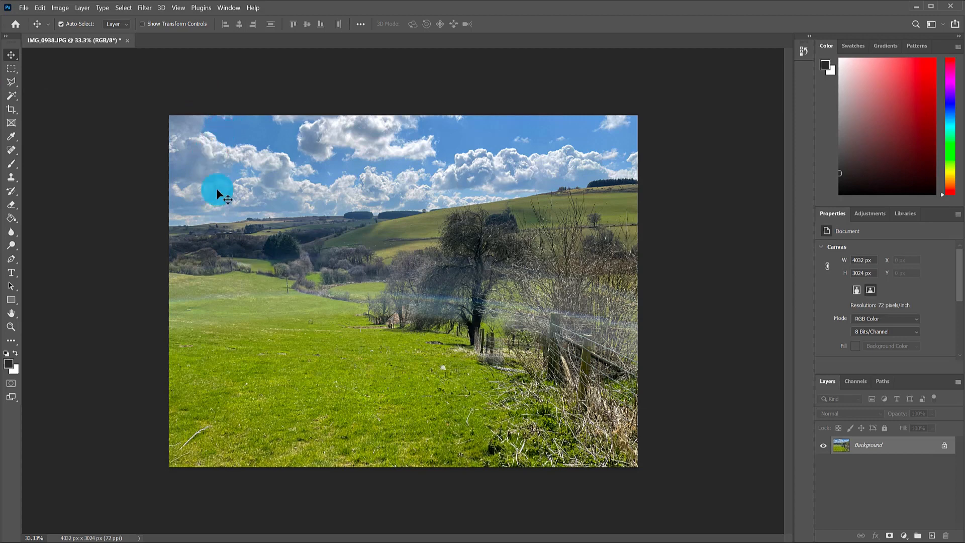
key("m")
left_click_drag(203, 136, 625, 456)
left_click(198, 140)
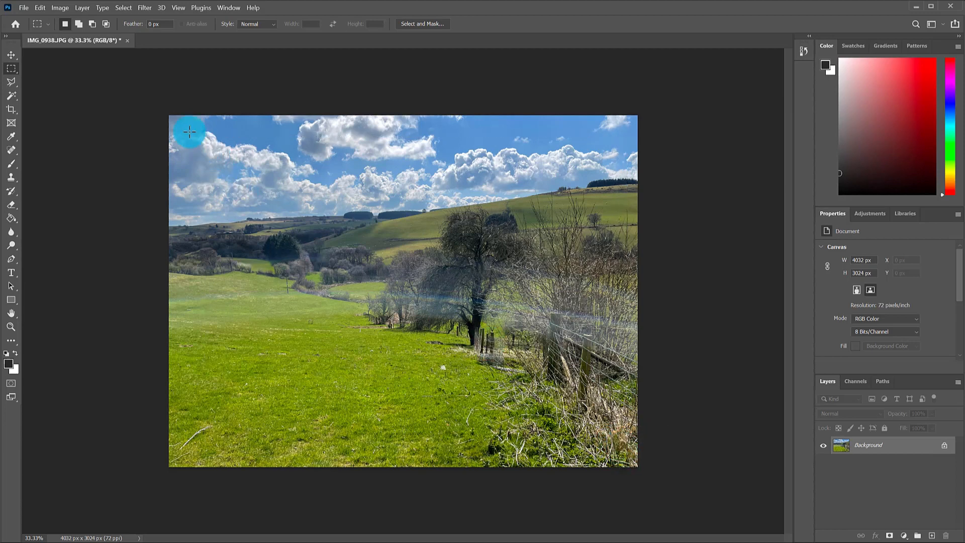
left_click_drag(187, 130, 625, 450)
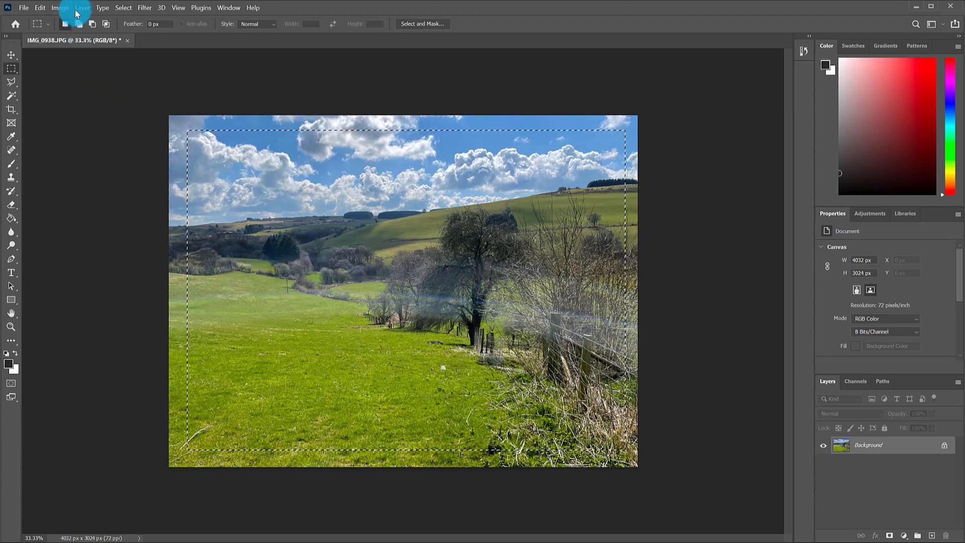
- Crop the photo to the rectangular selection and clear the selection
left_click(59, 9)
left_click(75, 109)
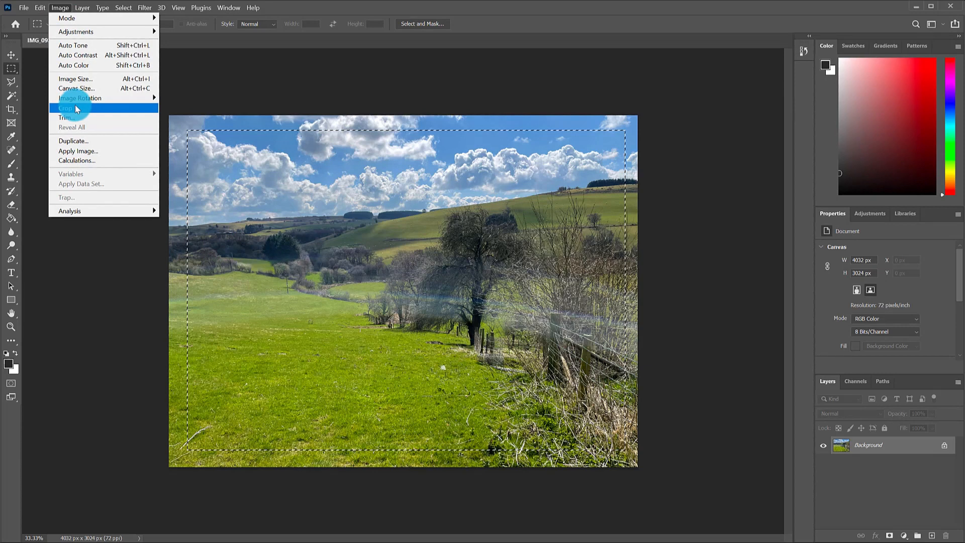
left_click(396, 205)
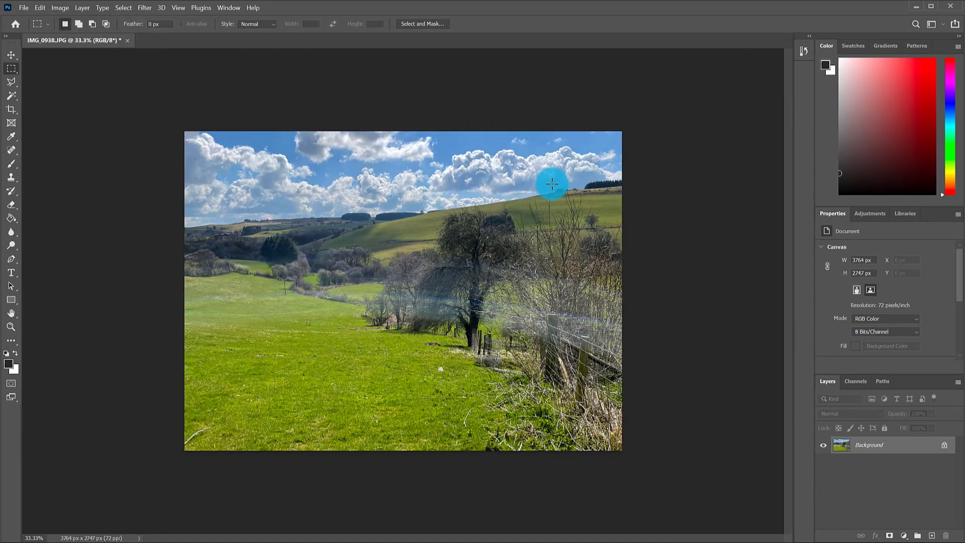
- Undo the crop and the marquee selection to restore the full photo
key("ctrl+z")
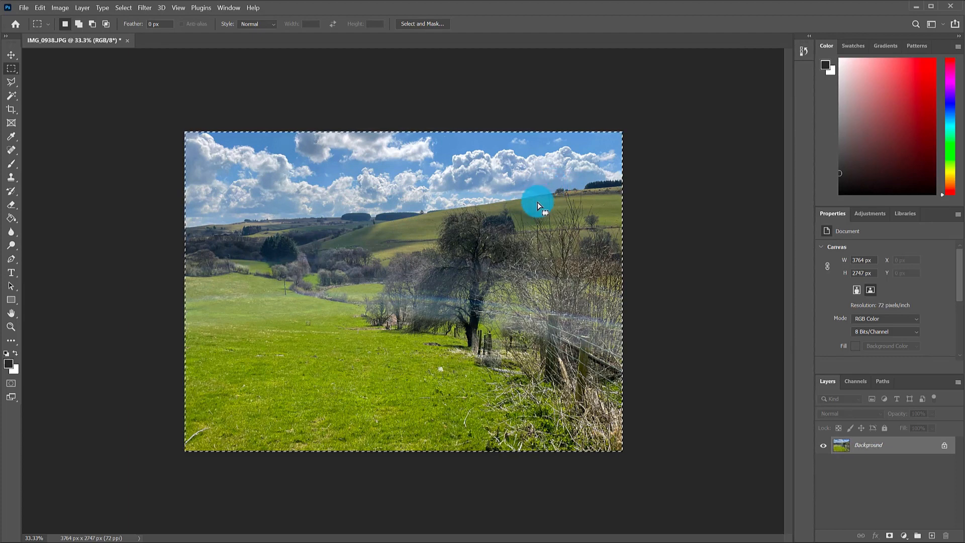
key("ctrl+z")
key("ctrl+z")
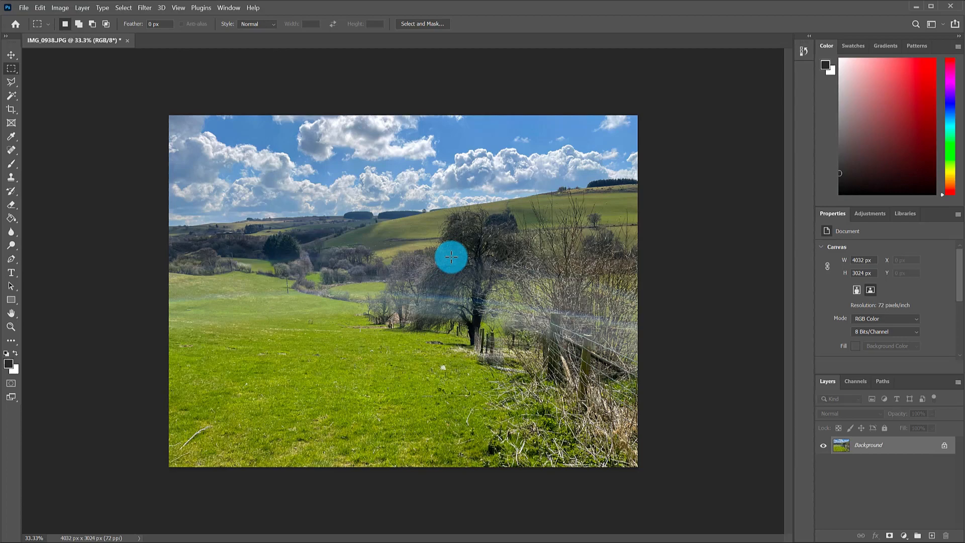
- Examine the pixel detail of the tree branches at up to 1200% magnification, returning to the whole photo at 33.3%
scroll(450, 255, "up", 3)
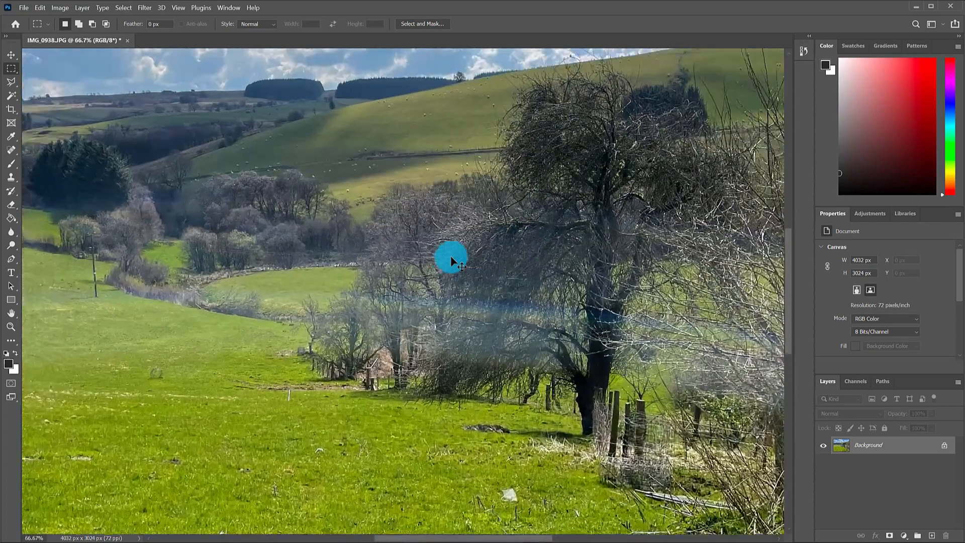
scroll(451, 256, "up", 5)
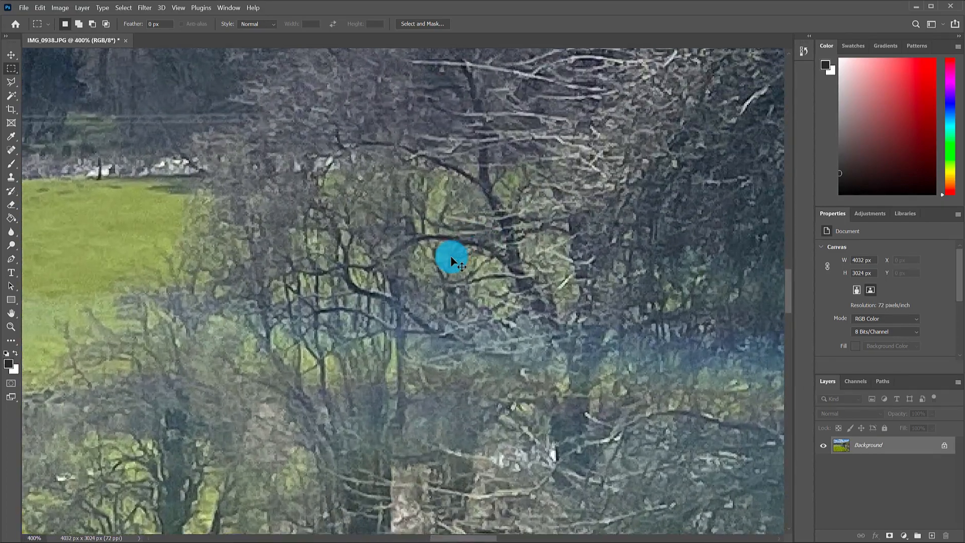
scroll(450, 256, "up", 4)
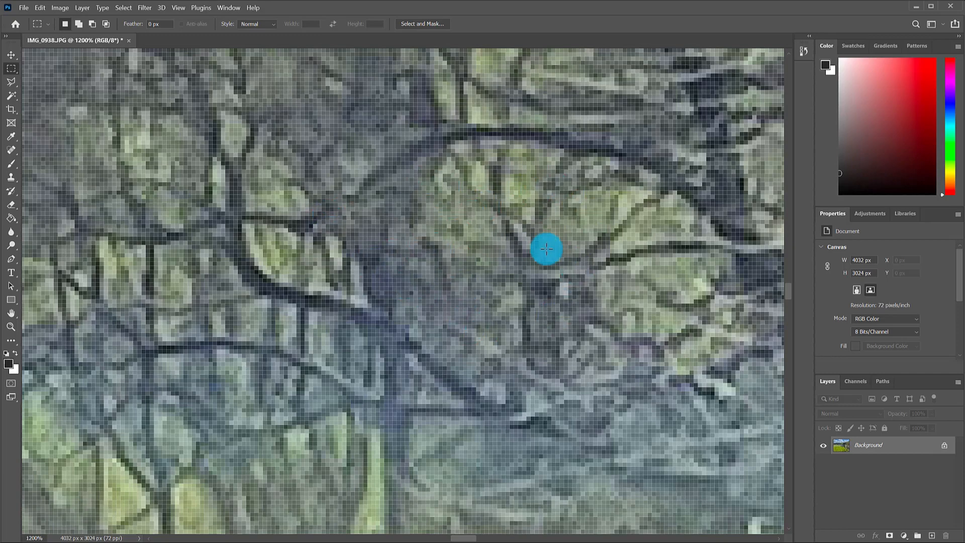
scroll(515, 252, "down", 5)
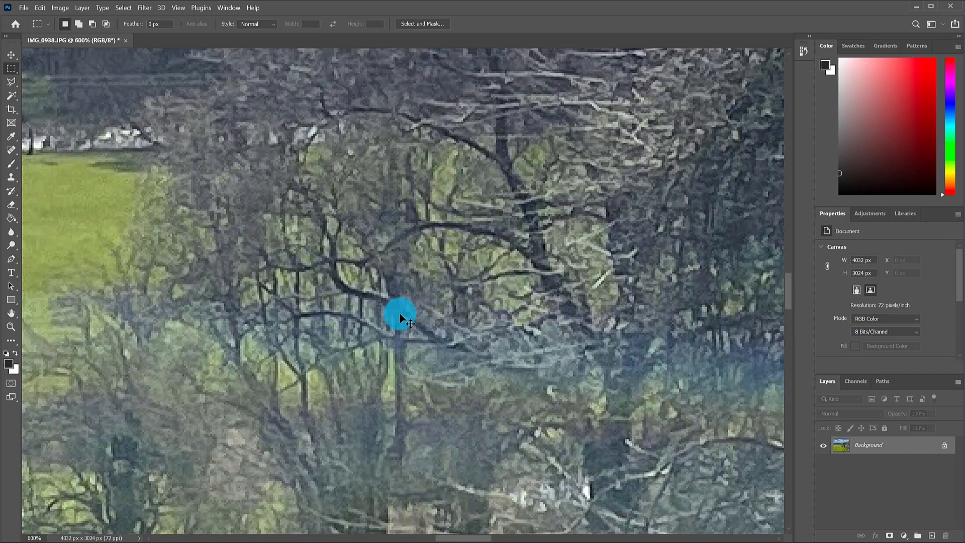
scroll(400, 314, "down", 6)
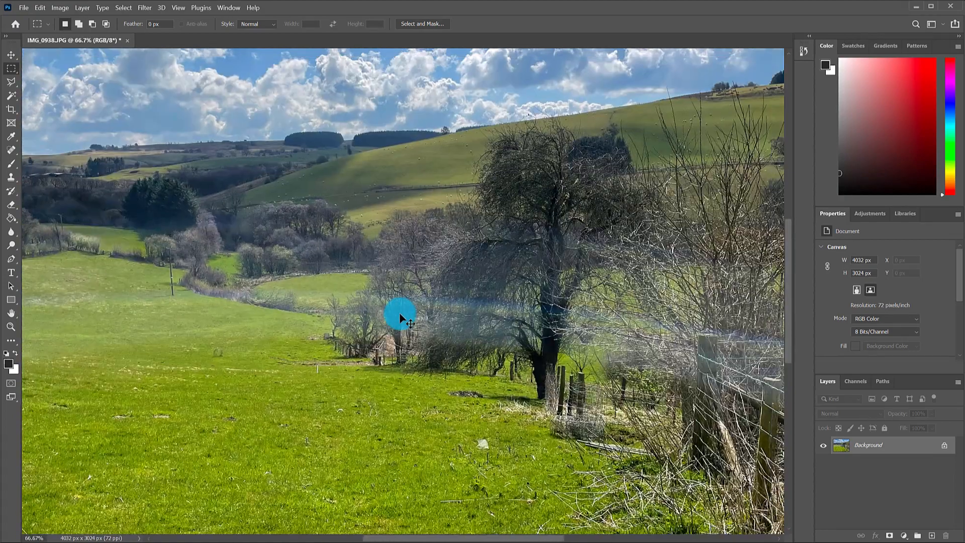
scroll(399, 312, "down", 2)
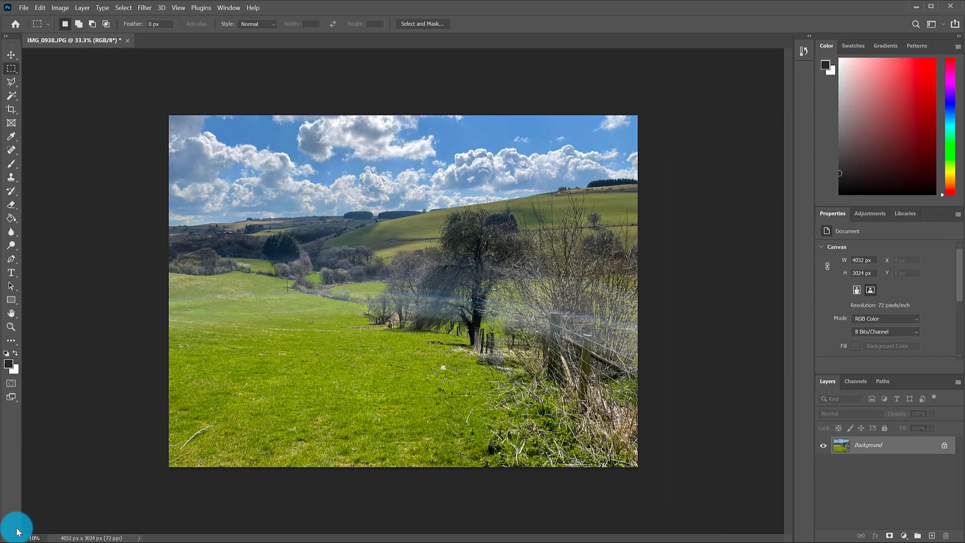
- View the photo at 100% and compare the trees and field at magnifications between 50% and 100%
key("Return")
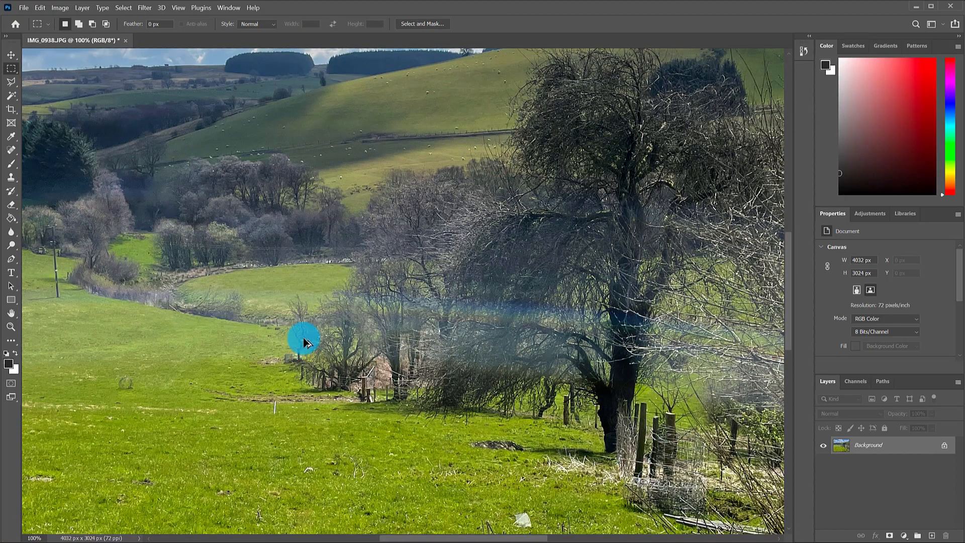
scroll(349, 322, "down", 4)
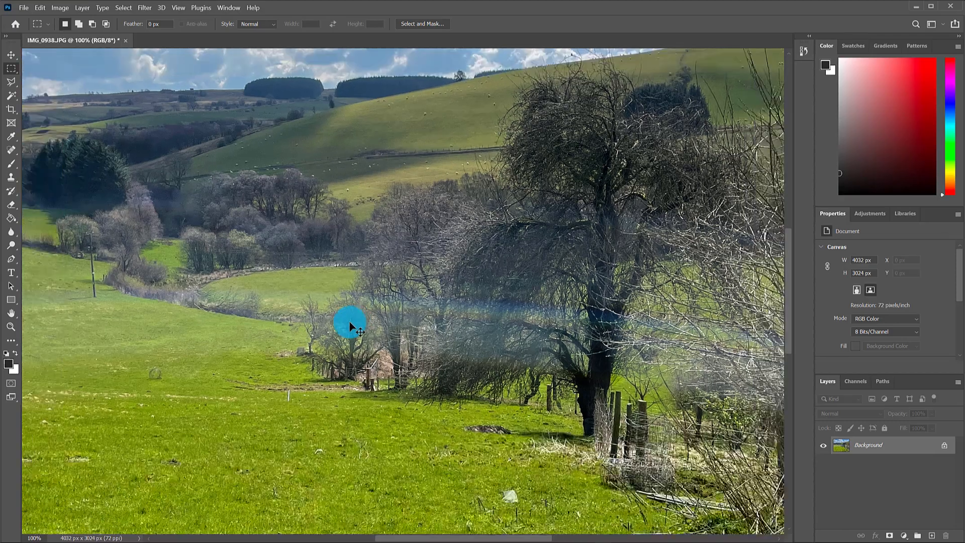
scroll(350, 321, "up", 1)
scroll(349, 320, "up", 2)
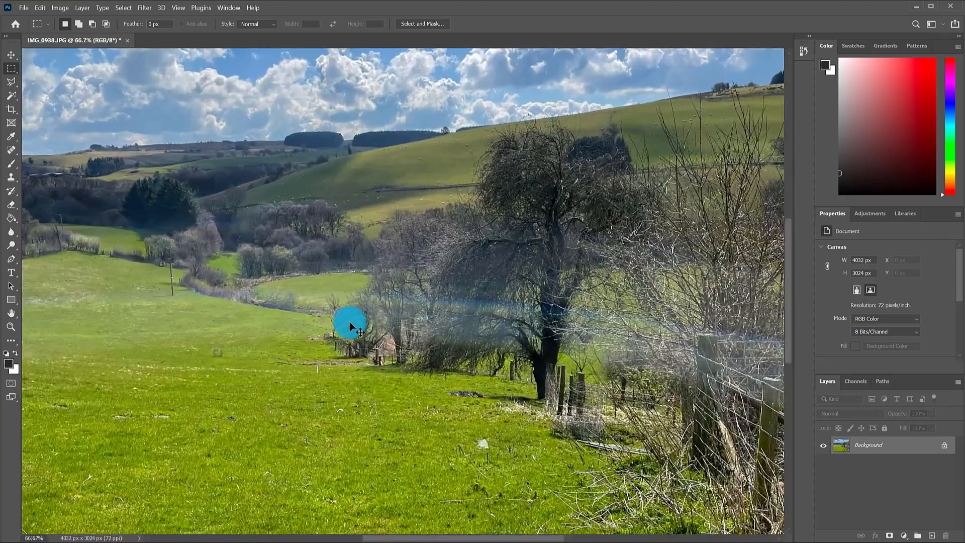
scroll(349, 320, "down", 1)
scroll(350, 318, "down", 2)
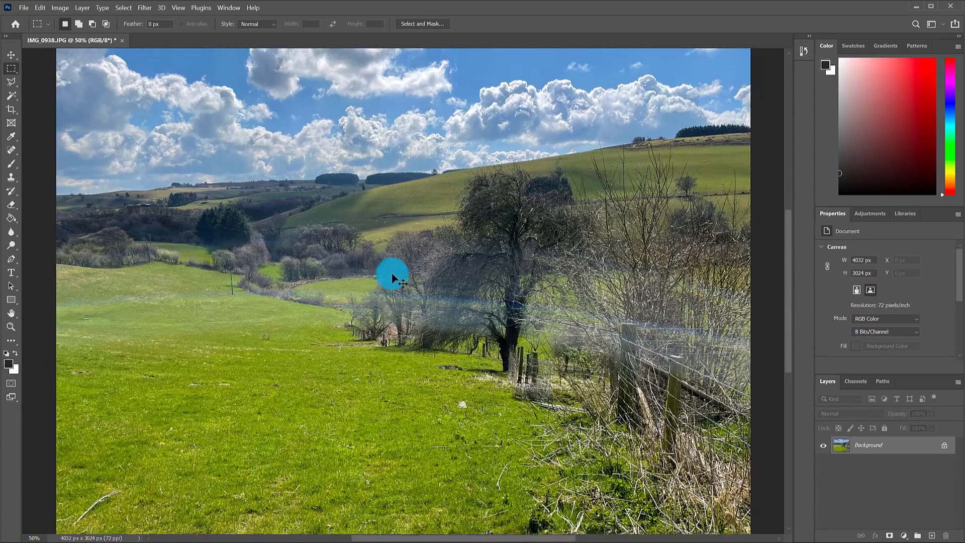
scroll(382, 277, "up", 1)
scroll(383, 281, "up", 2)
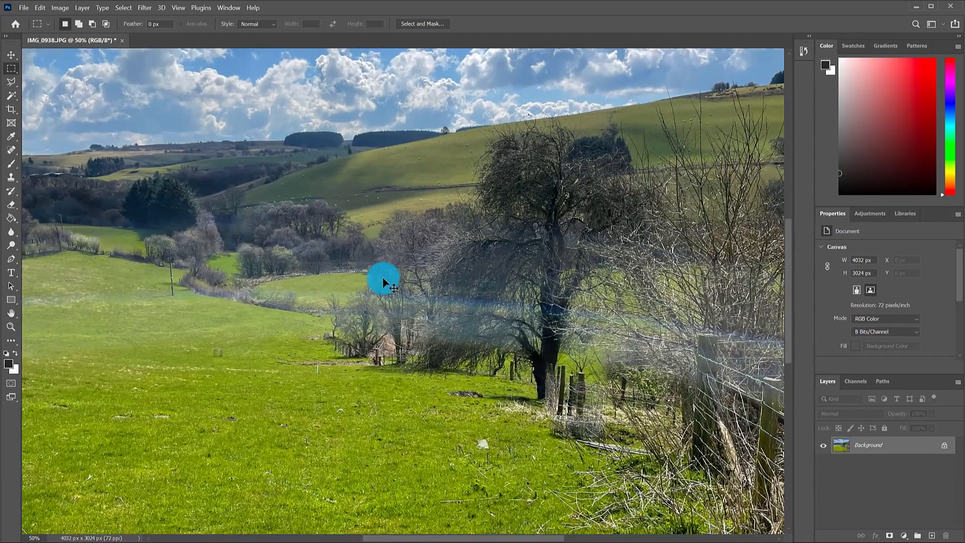
scroll(417, 268, "up", 2)
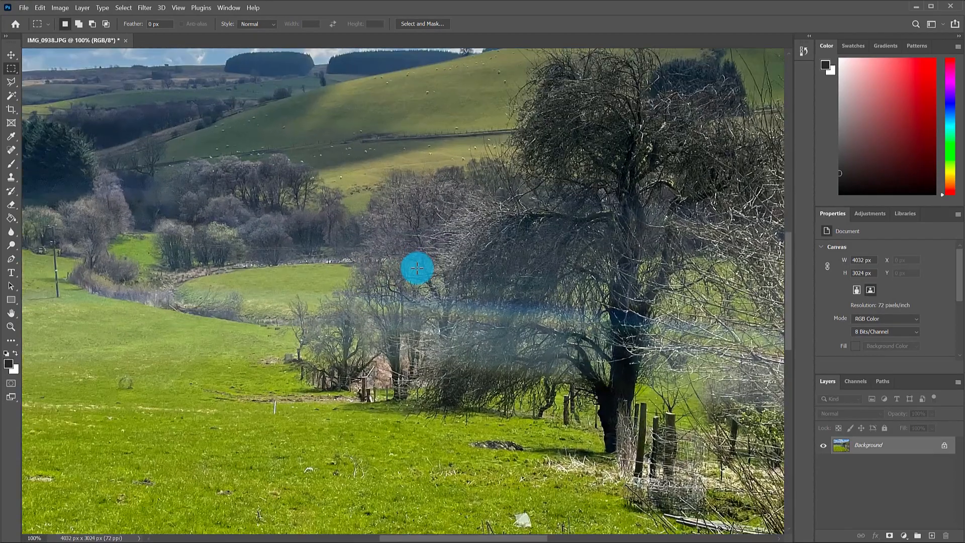
- Inspect the fence, trees and grass across the photo at 200% magnification, using the Hand tool
left_click_drag(635, 349, 168, 98)
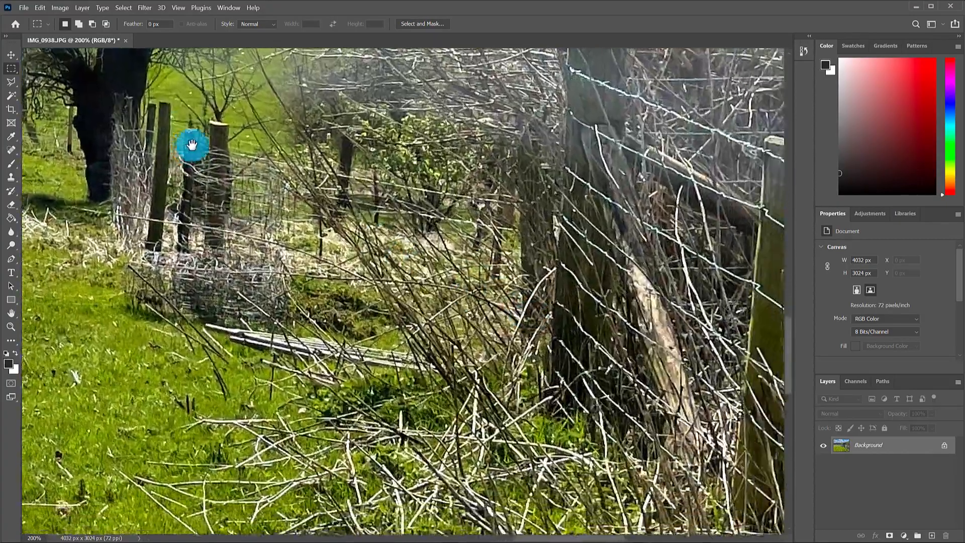
left_click_drag(211, 151, 529, 364)
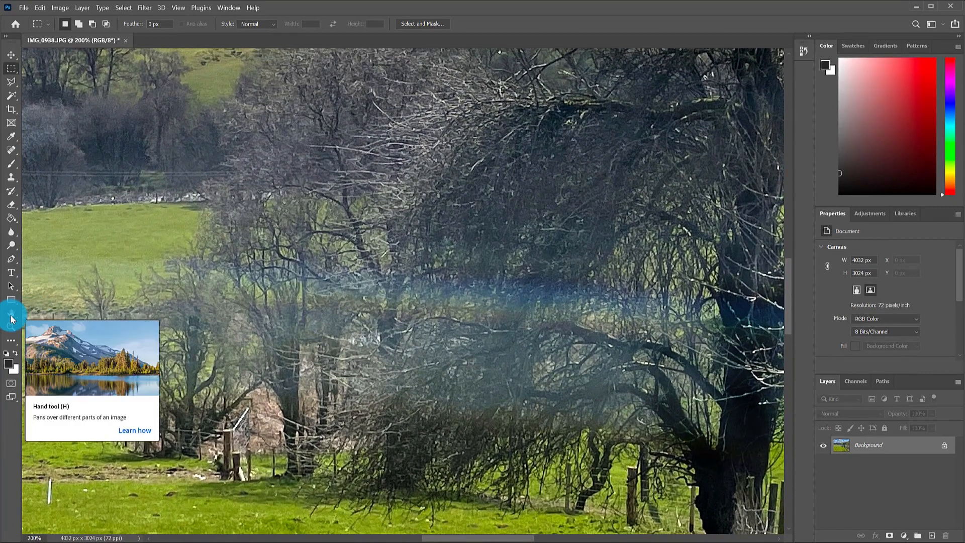
left_click(489, 296)
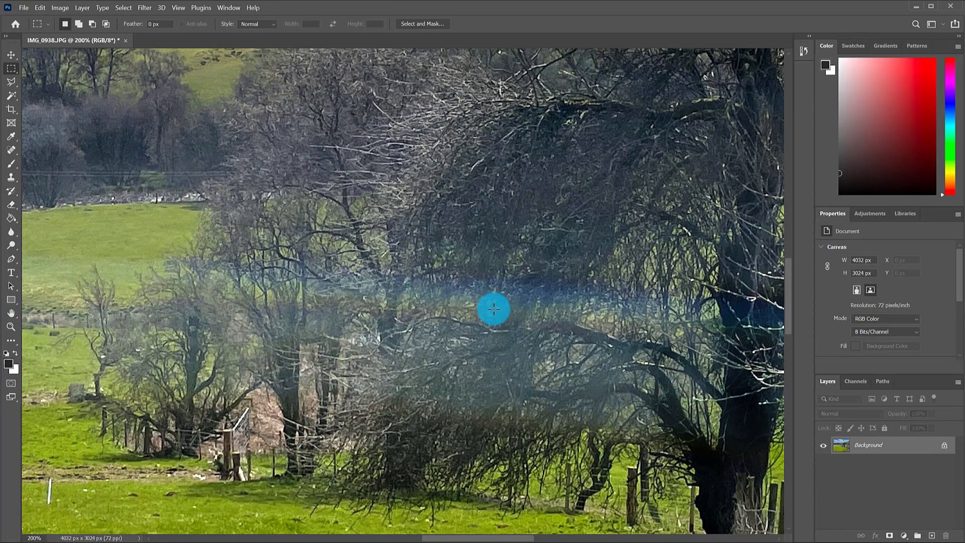
key("h")
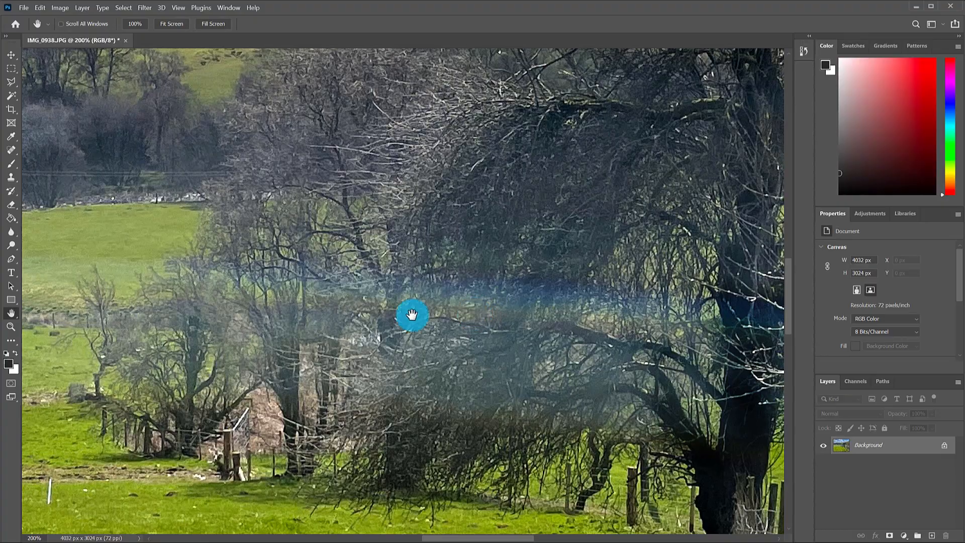
left_click_drag(612, 363, 744, 321)
left_click_drag(414, 336, 529, 170)
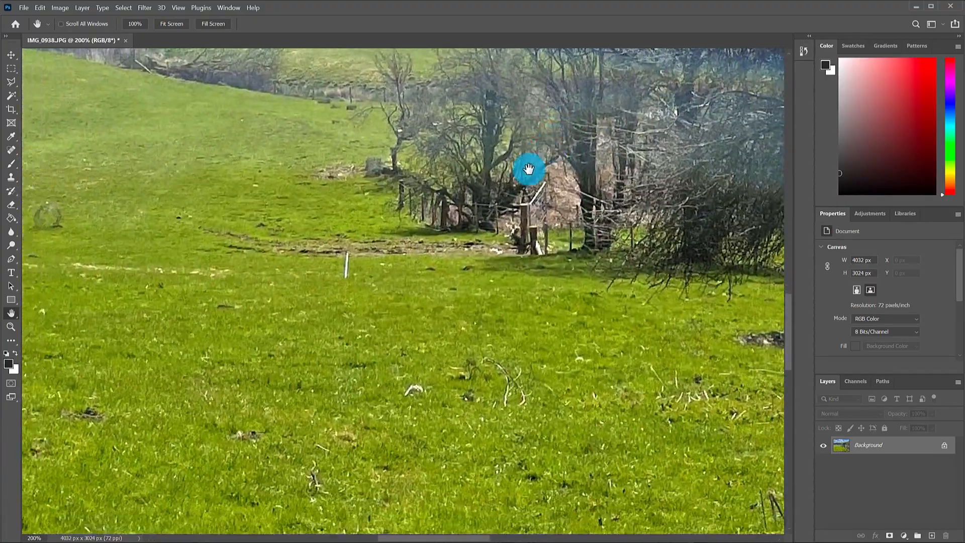
left_click_drag(359, 337, 452, 280)
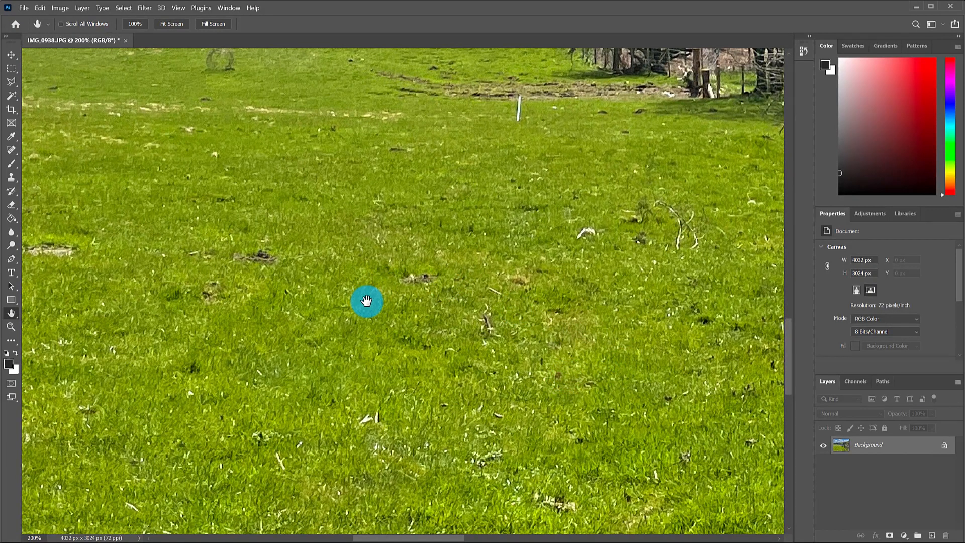
- Cover the white scrap of litter in the grass with cloned grass, using the Clone Stamp at 100% opacity
key("v")
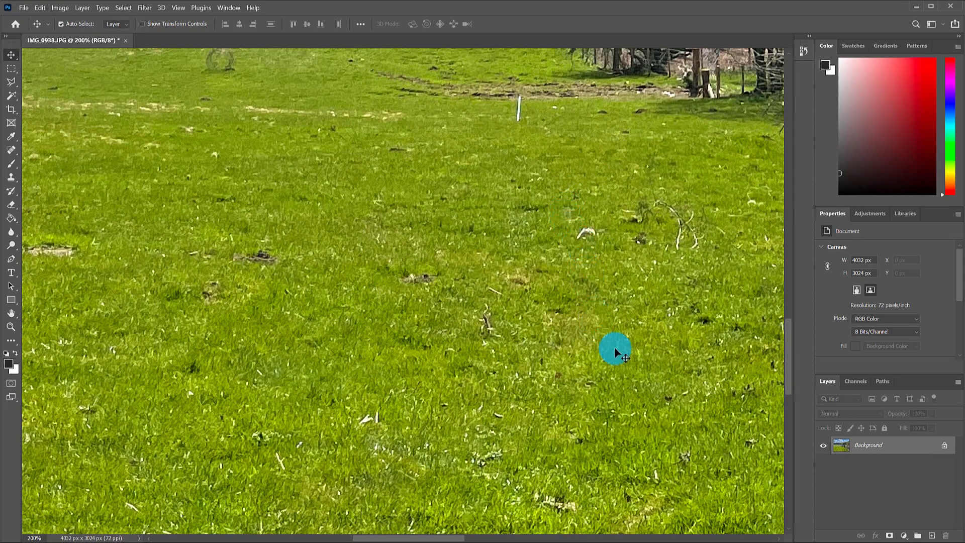
left_click_drag(618, 351, 310, 173)
left_click_drag(659, 353, 297, 229)
left_click_drag(608, 274, 681, 446)
left_click_drag(308, 280, 435, 305)
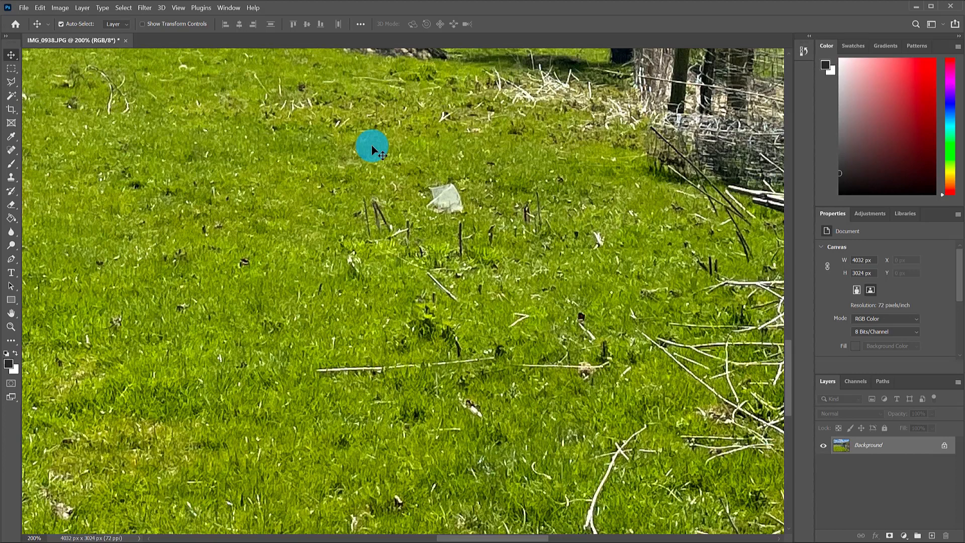
key("s")
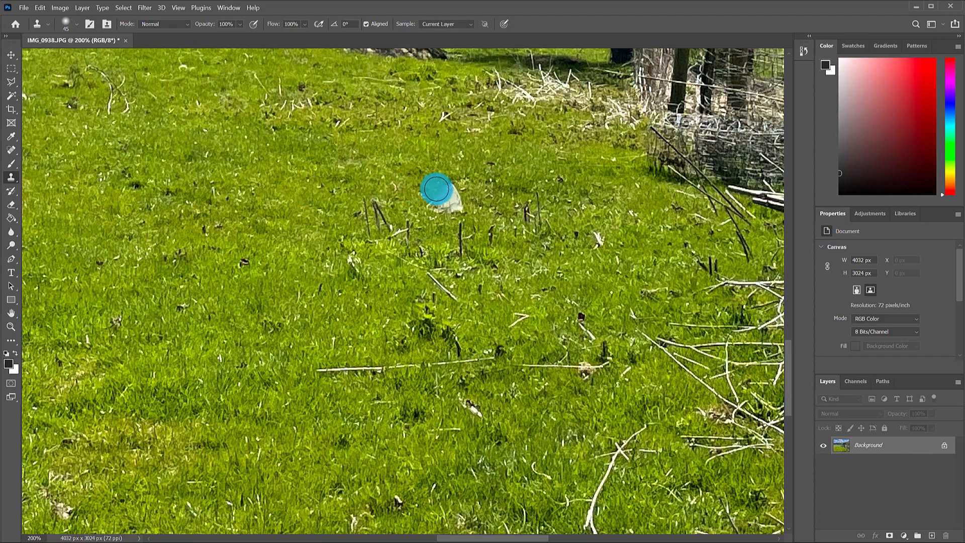
mouse_move(434, 189)
left_mouse_down()
mouse_move(435, 214)
mouse_move(445, 189)
mouse_move(453, 211)
left_mouse_up()
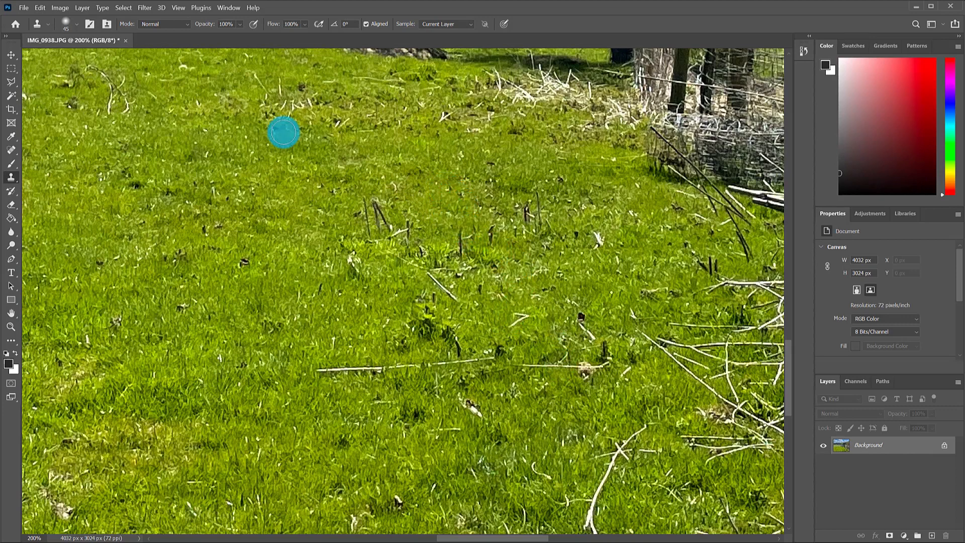
- Remove the upright sticks and pale debris around the cleaned grass area with the Content-Aware Spot Healing Brush, reducing its size to 20
key("v")
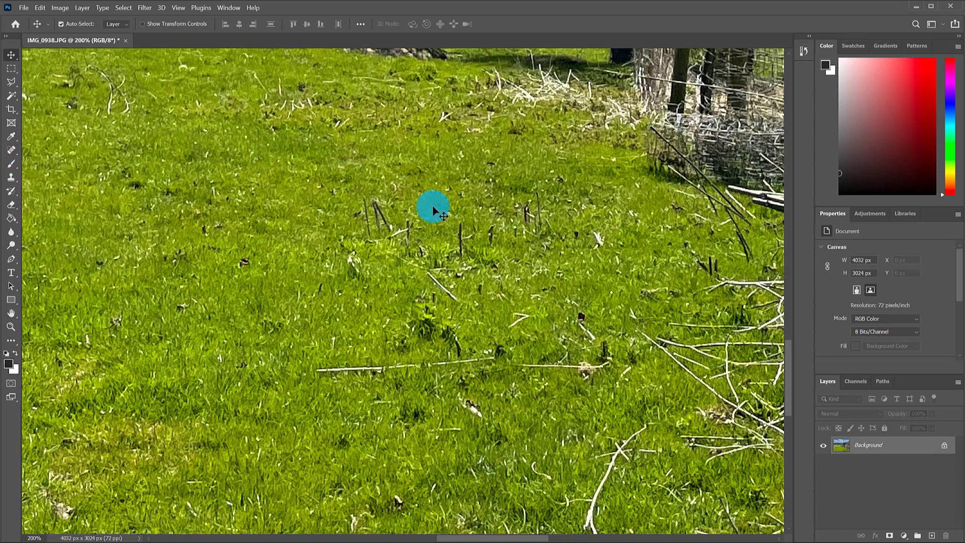
key("j")
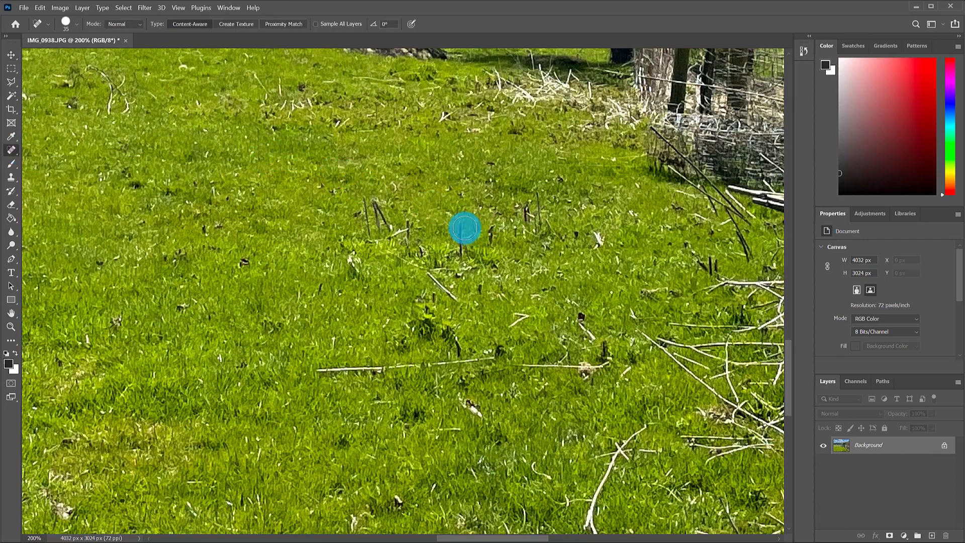
left_click_drag(459, 224, 457, 262)
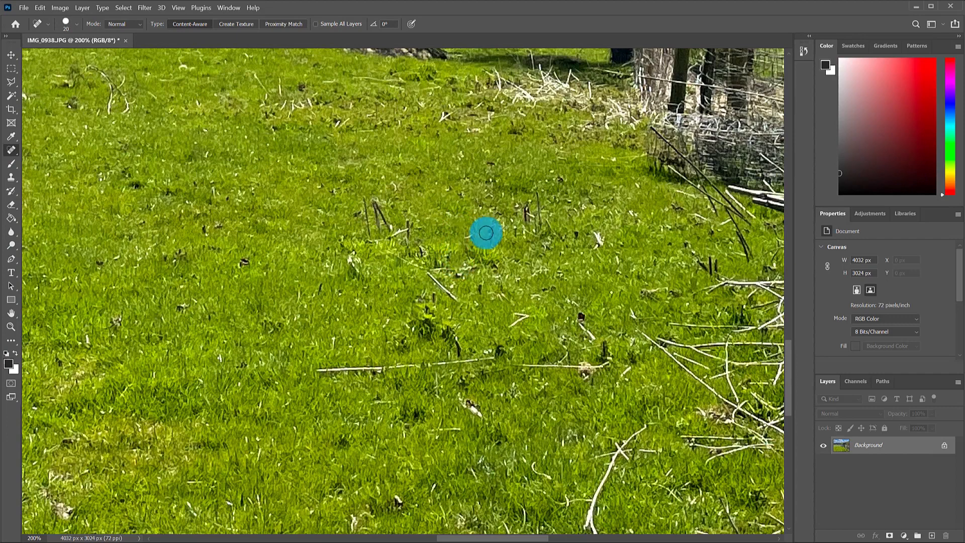
mouse_move(496, 229)
left_mouse_down()
mouse_move(490, 243)
mouse_move(512, 224)
left_mouse_up()
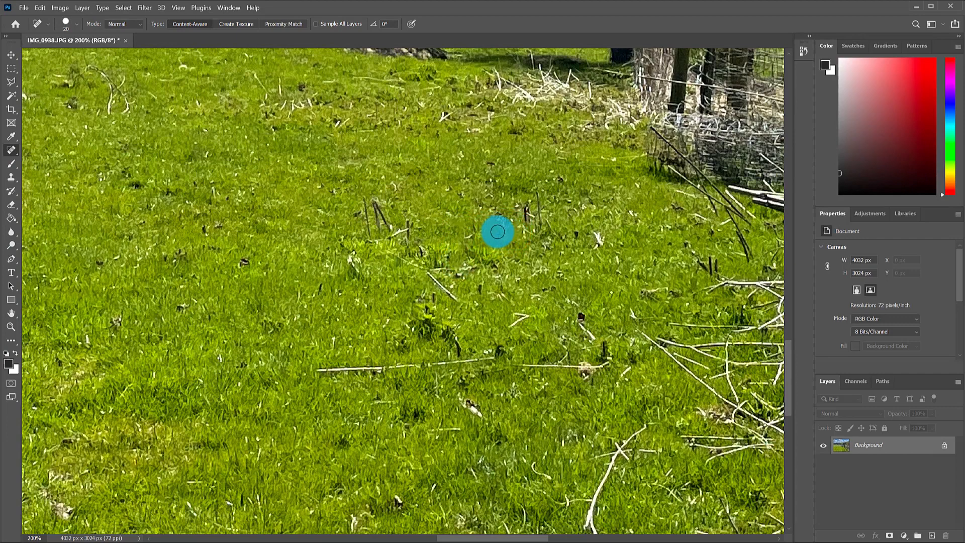
mouse_move(534, 194)
left_mouse_down()
mouse_move(527, 224)
mouse_move(519, 210)
mouse_move(523, 233)
mouse_move(628, 240)
mouse_move(602, 246)
left_mouse_up()
left_click(551, 242)
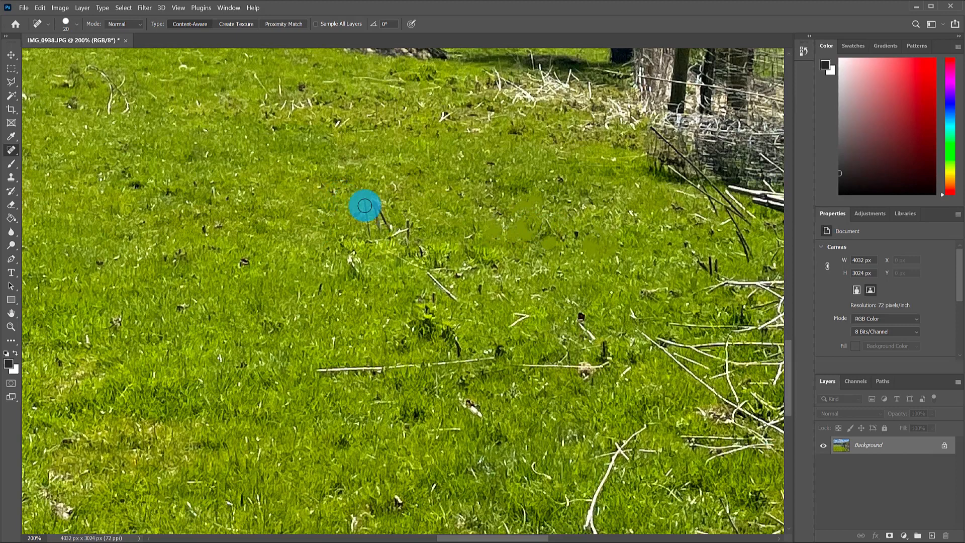
- Cover the smudged healing patches in the grass with grass sampled nearby, using the Clone Stamp at 100% opacity
key("s")
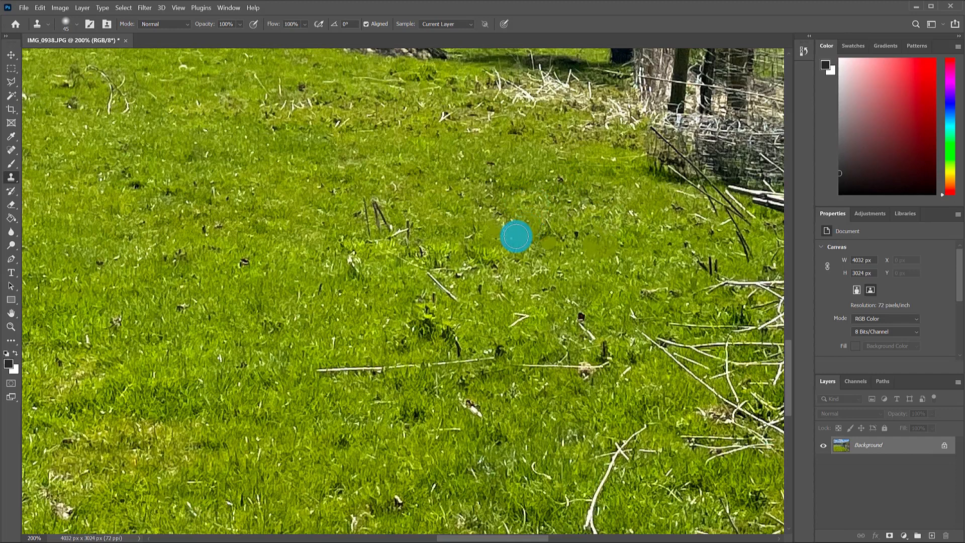
left_click(619, 199, "alt")
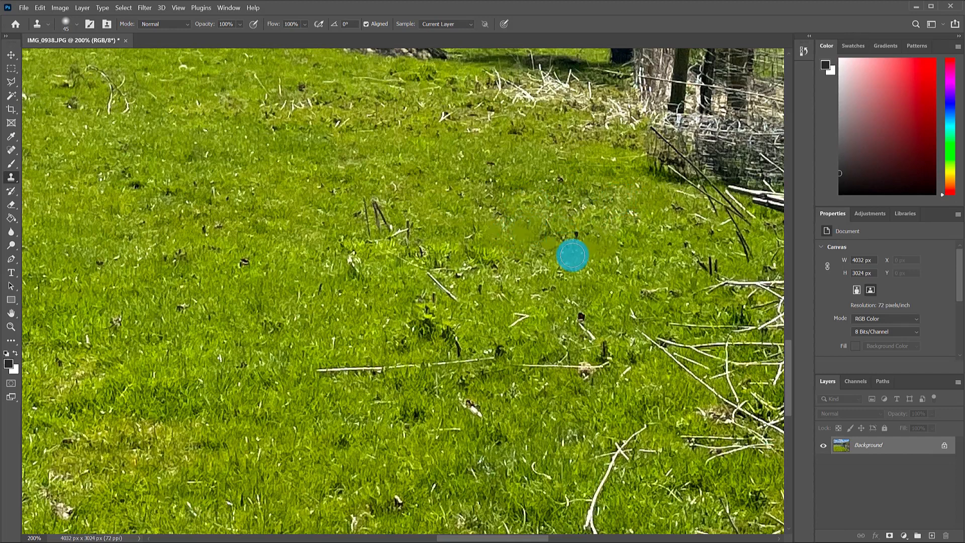
mouse_move(588, 246)
left_mouse_down()
mouse_move(526, 269)
mouse_move(552, 241)
left_mouse_up()
left_click(526, 268, "alt")
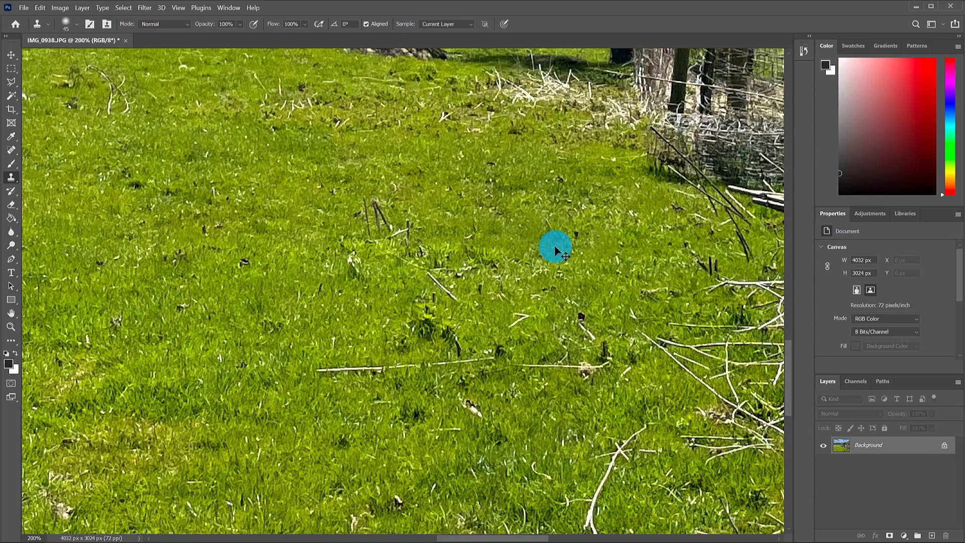
- Clone grass over the large pale branch near the photo's lower-left corner with the Clone Stamp at 300% magnification
scroll(553, 246, "down", 3)
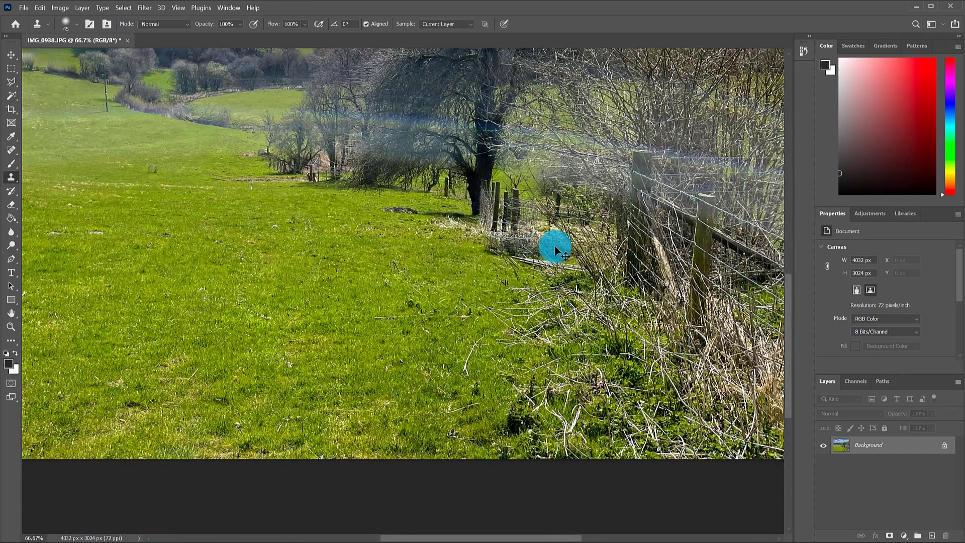
scroll(554, 245, "down", 2)
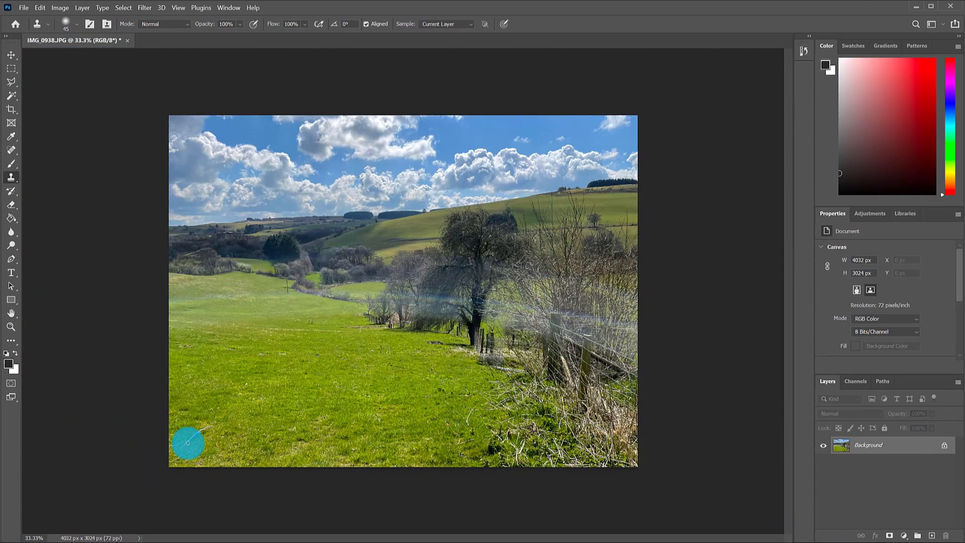
key("ctrl+plus")
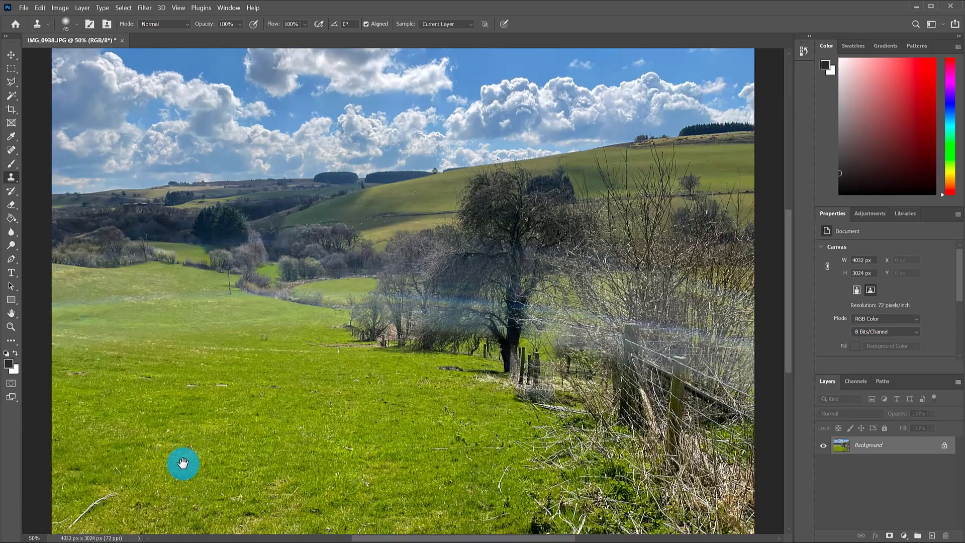
left_click_drag(183, 463, 498, 250)
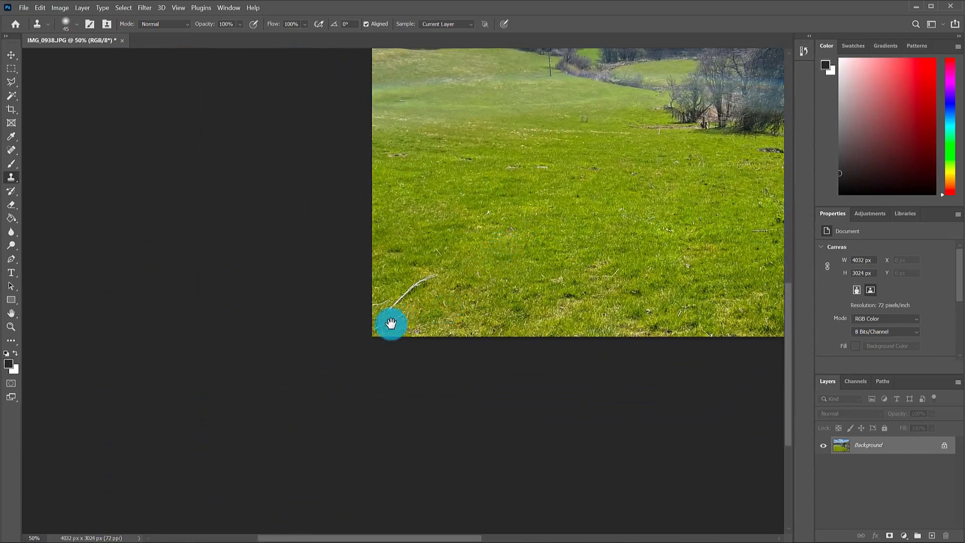
scroll(397, 318, "up", 4)
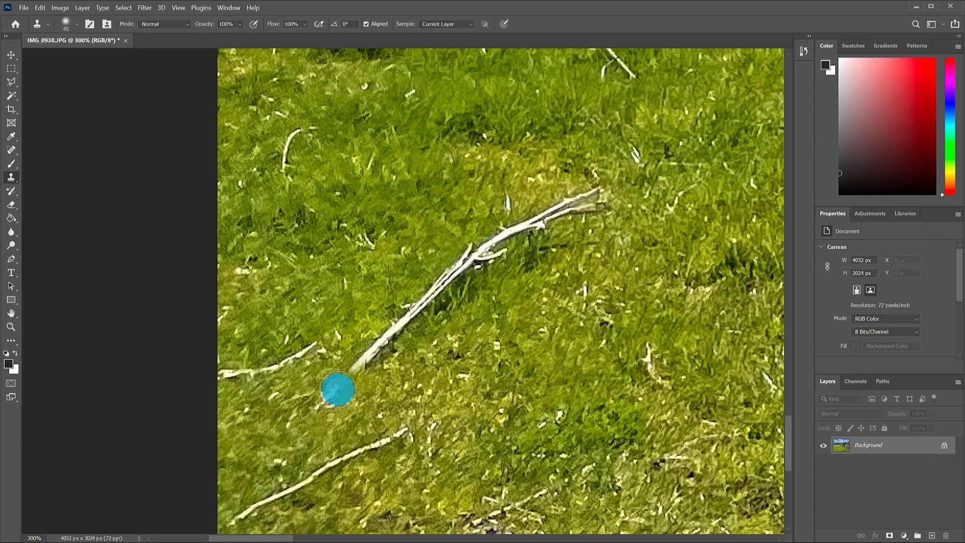
mouse_move(322, 406)
left_mouse_down()
mouse_move(442, 290)
mouse_move(506, 244)
mouse_move(559, 232)
mouse_move(547, 209)
left_mouse_up()
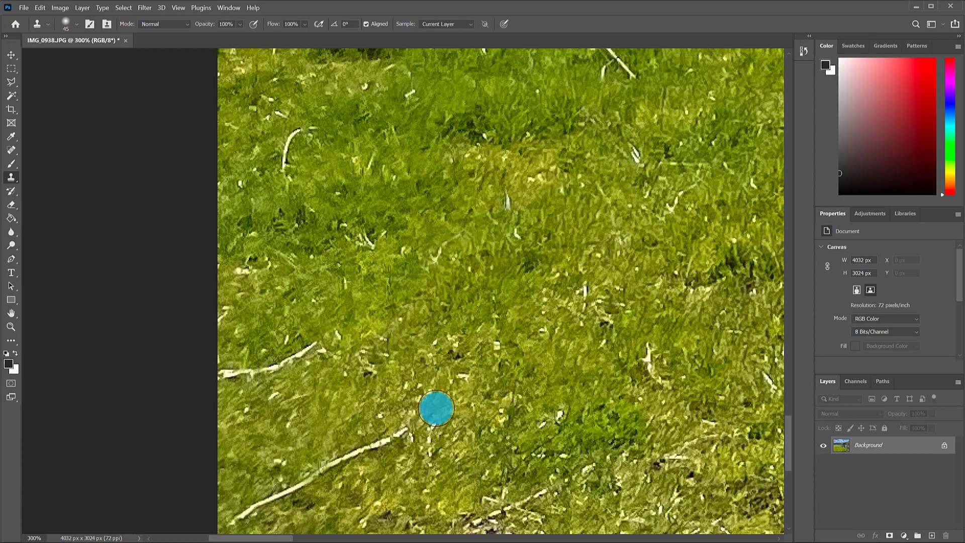
- Clone grass over the two thinner pale sticks below and beside where the large branch lay
left_click(405, 431)
mouse_move(425, 423)
left_mouse_down()
mouse_move(364, 440)
mouse_move(295, 487)
mouse_move(458, 439)
mouse_move(333, 477)
mouse_move(256, 481)
mouse_move(274, 495)
mouse_move(246, 508)
left_mouse_up()
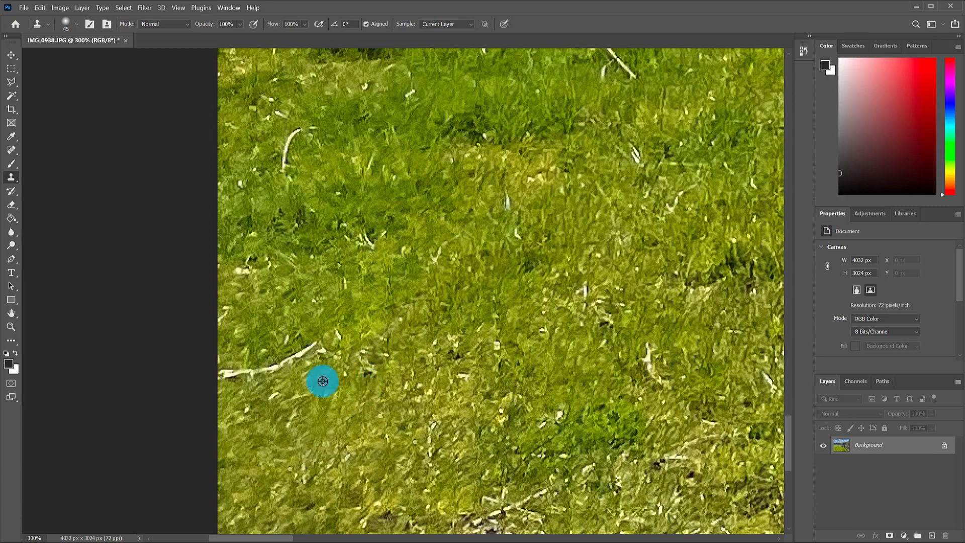
left_click_drag(321, 348, 222, 374)
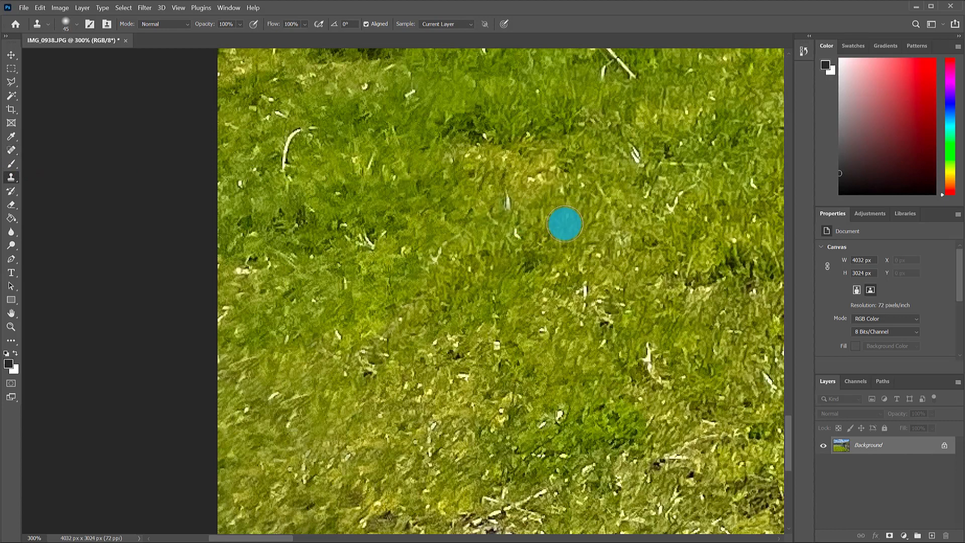
- Heal the remaining twigs and spots in the lower-left grass with the Content-Aware Spot Healing Brush at size 20, and view the whole photo
key("j")
mouse_move(444, 314)
left_mouse_down()
mouse_move(389, 320)
mouse_move(405, 320)
mouse_move(383, 341)
left_mouse_up()
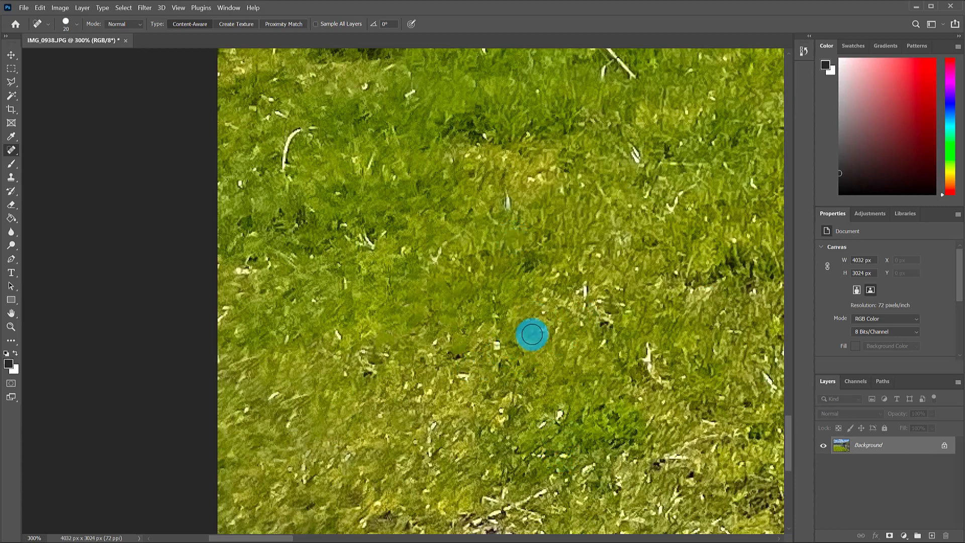
left_click_drag(538, 313, 545, 297)
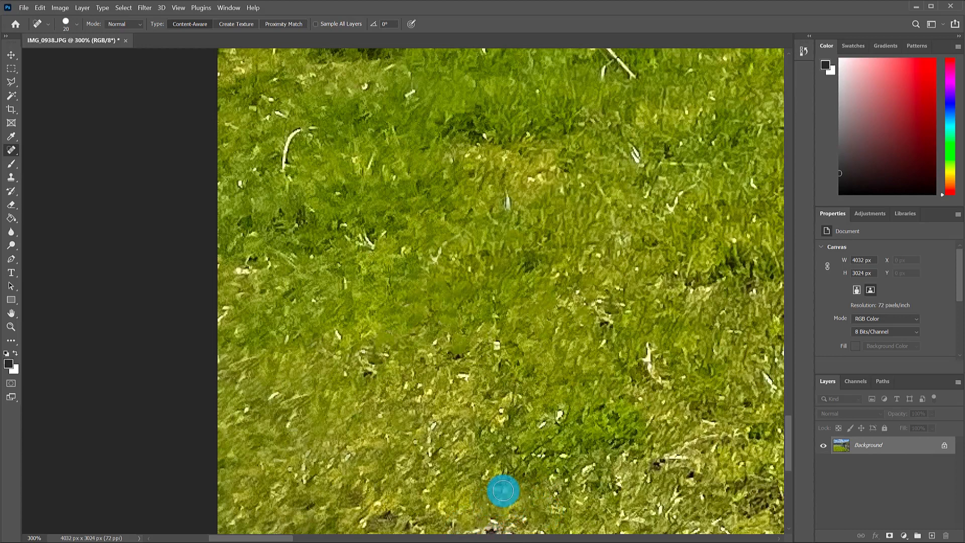
scroll(482, 486, "down", 4)
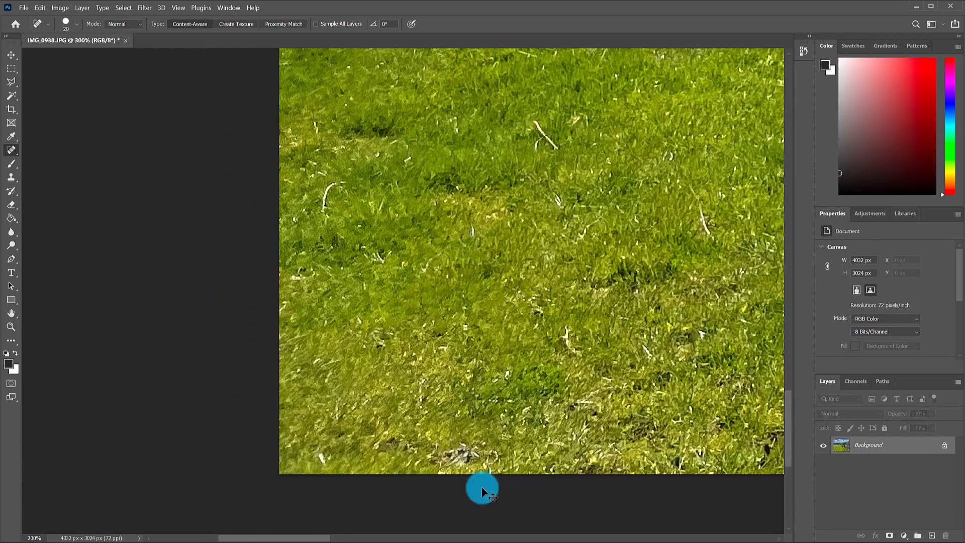
scroll(523, 436, "down", 2)
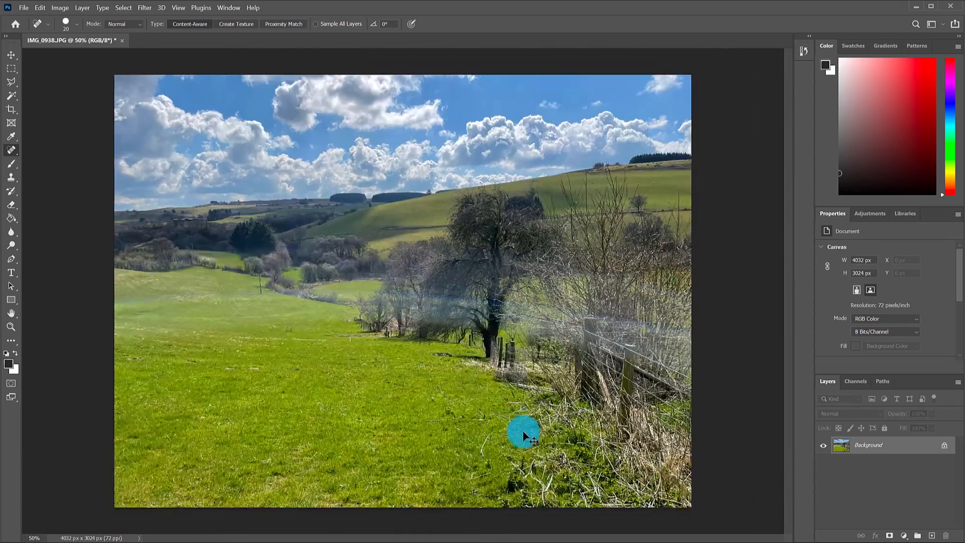